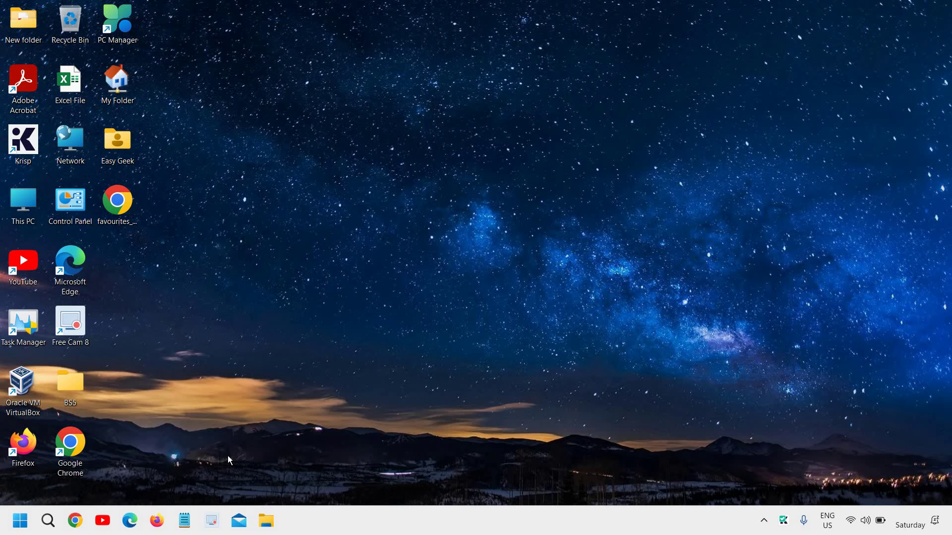
Step: Launch Disk Management from the Win+X menu to view Disk 0's partitions
{"action": "right_click", "coordinate": [20, 521]}
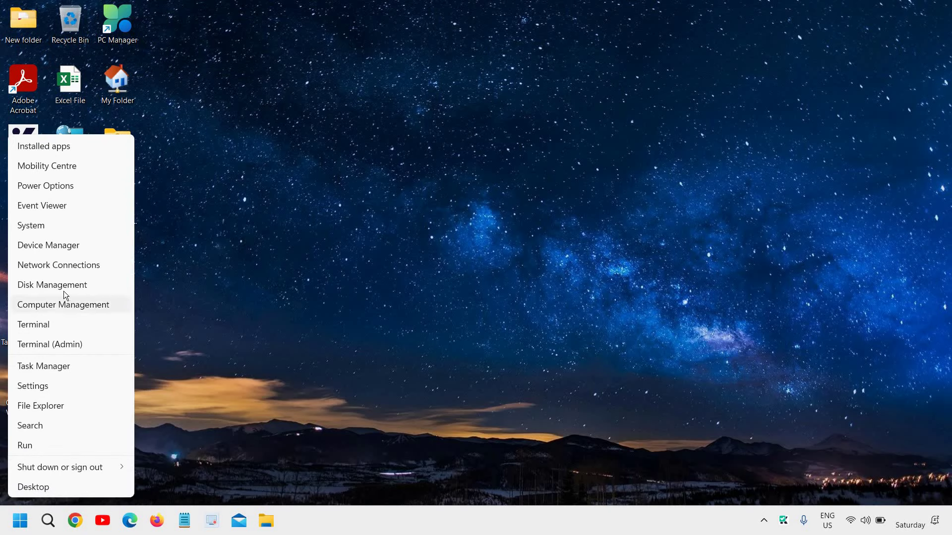
{"action": "left_click", "coordinate": [62, 286]}
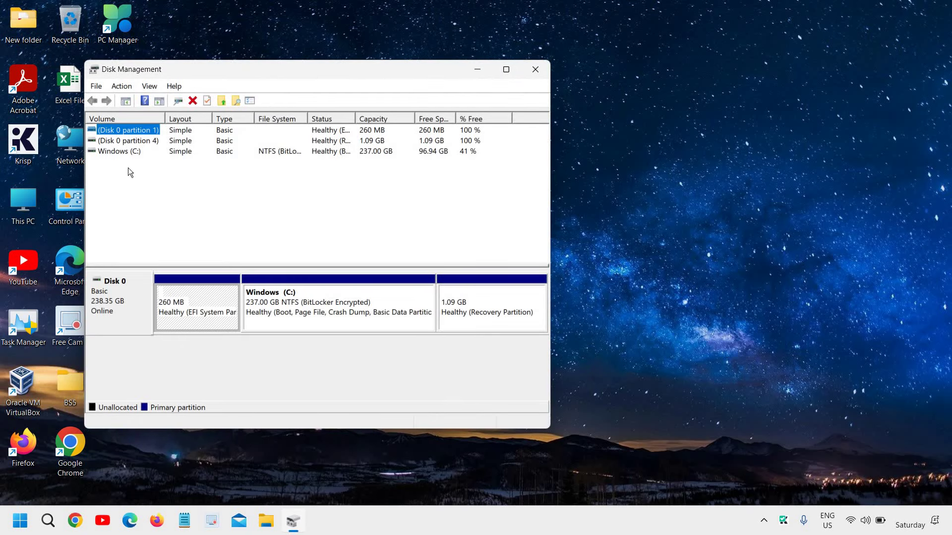
{"action": "left_click", "coordinate": [117, 154]}
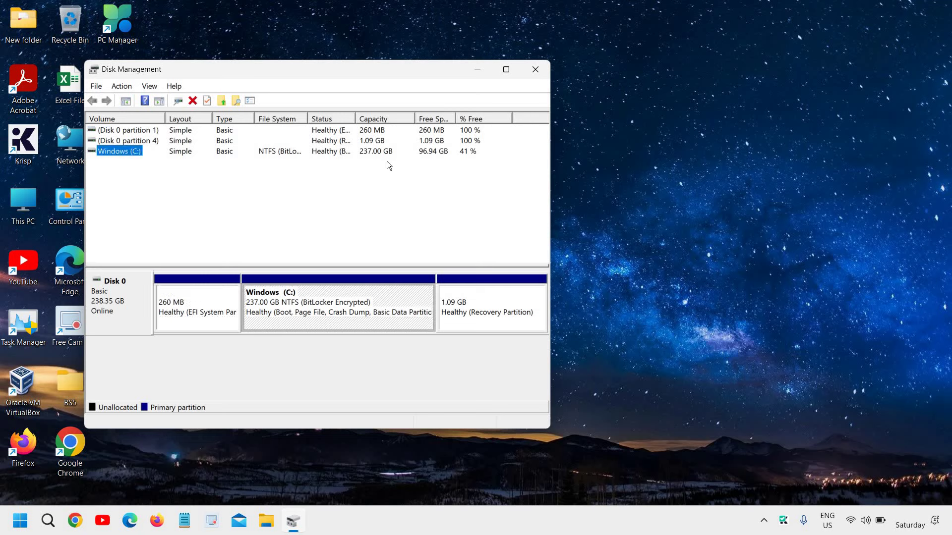
{"action": "left_click", "coordinate": [443, 152]}
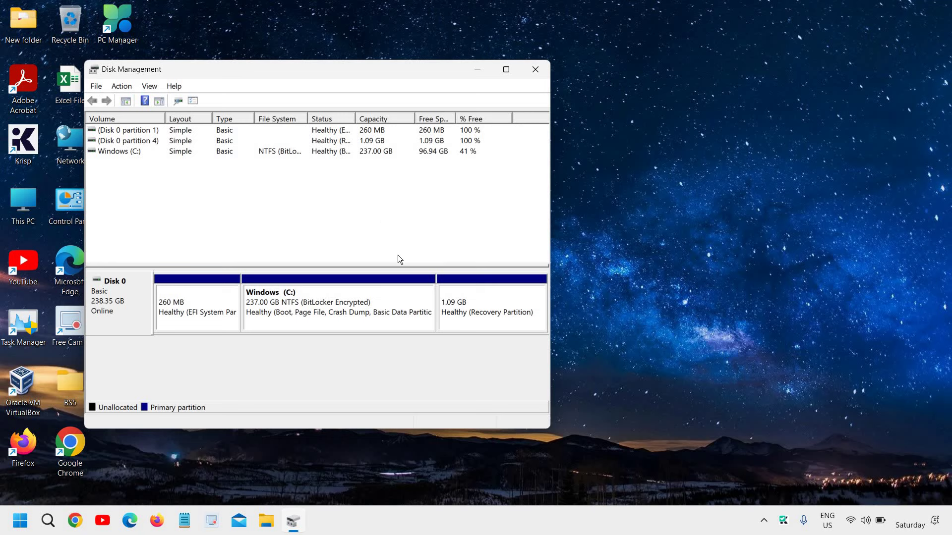
Step: Bring up the action menu for the Windows (C:) partition in the disk map
{"action": "right_click", "coordinate": [385, 299]}
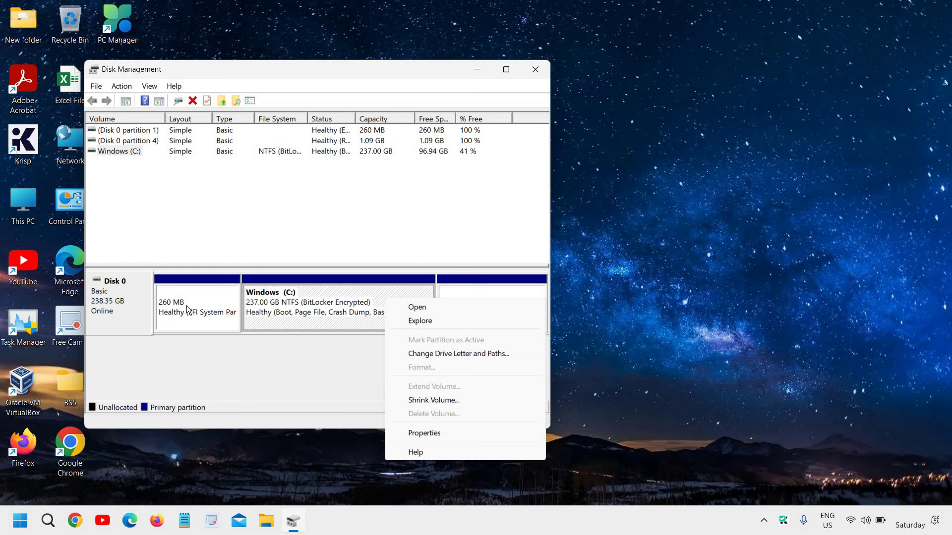
{"action": "left_click", "coordinate": [240, 367]}
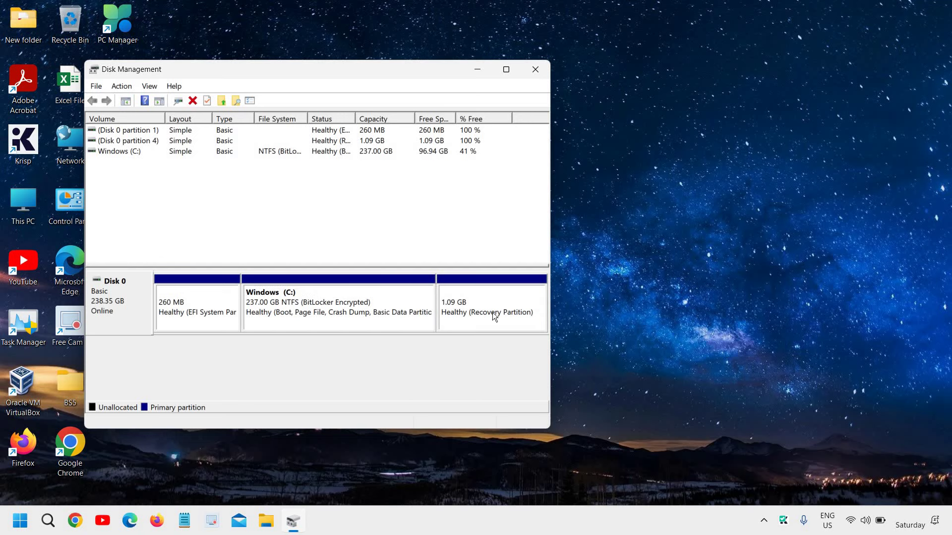
{"action": "right_click", "coordinate": [389, 300]}
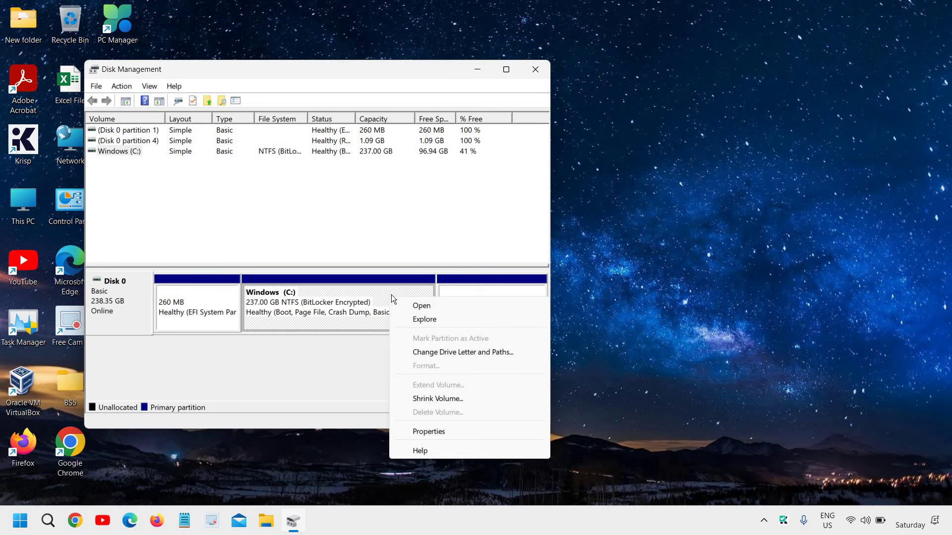
Step: Start Shrink Volume on C: and replace the suggested 24582 MB with 10240 MB
{"action": "left_click", "coordinate": [415, 400]}
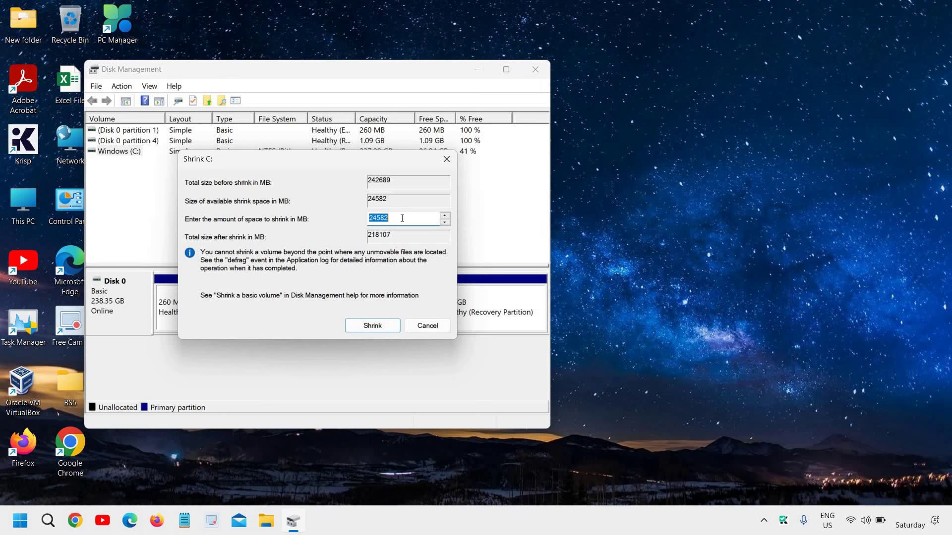
{"action": "left_click", "coordinate": [402, 218]}
{"action": "double_click", "coordinate": [402, 218]}
{"action": "left_click", "coordinate": [402, 218]}
{"action": "key", "text": "BackSpace"}
{"action": "key", "text": "BackSpace"}
{"action": "key", "text": "BackSpace"}
{"action": "key", "text": "BackSpace"}
{"action": "key", "text": "BackSpace"}
{"action": "type", "text": "1"}
{"action": "type", "text": "0240"}
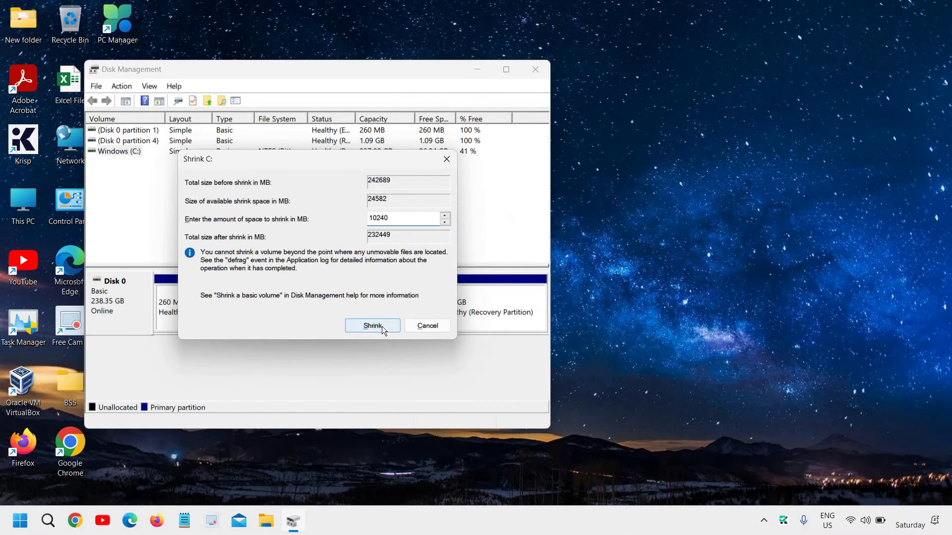
Step: Apply the 10240 MB shrink and select the resulting 10 GB unallocated space
{"action": "left_click", "coordinate": [382, 326]}
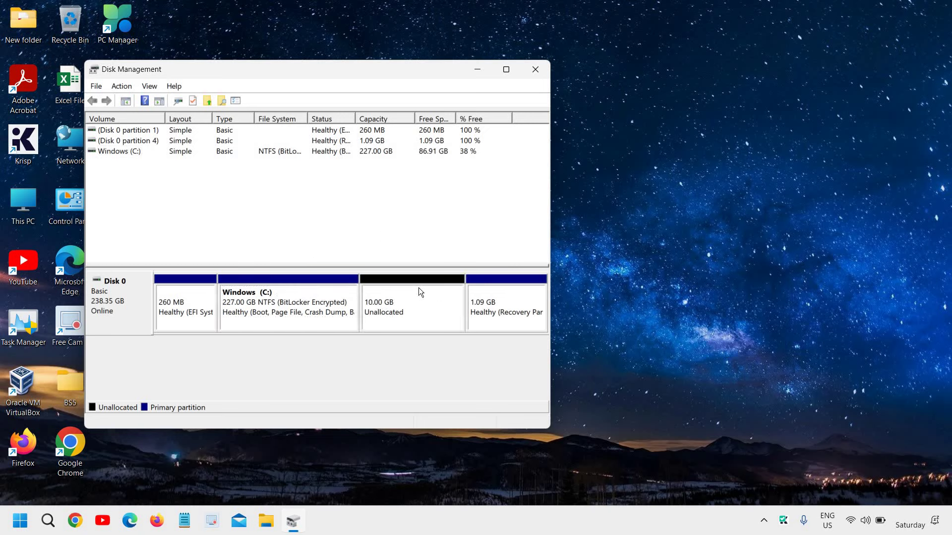
{"action": "left_click", "coordinate": [401, 314]}
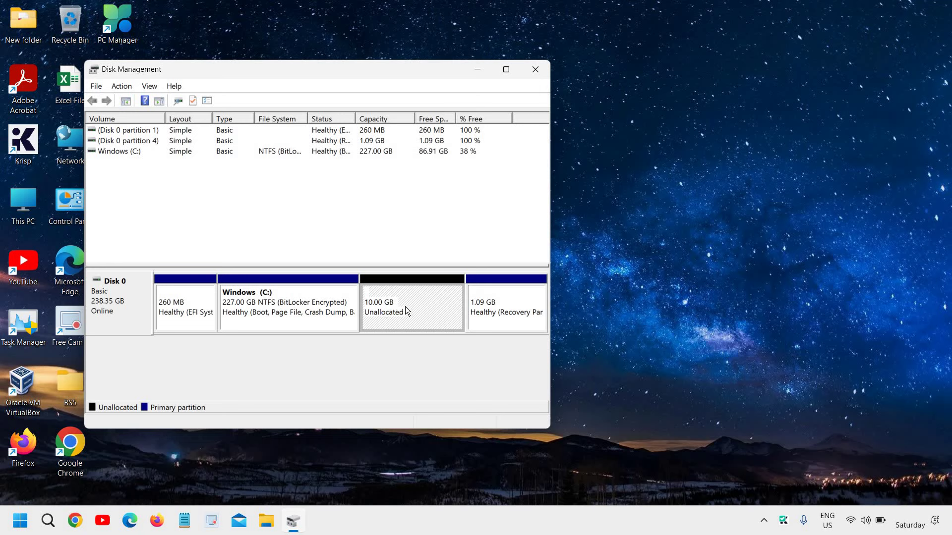
Step: Create a new simple NTFS volume with drive letter D on the 10 GB unallocated space
{"action": "right_click", "coordinate": [405, 311]}
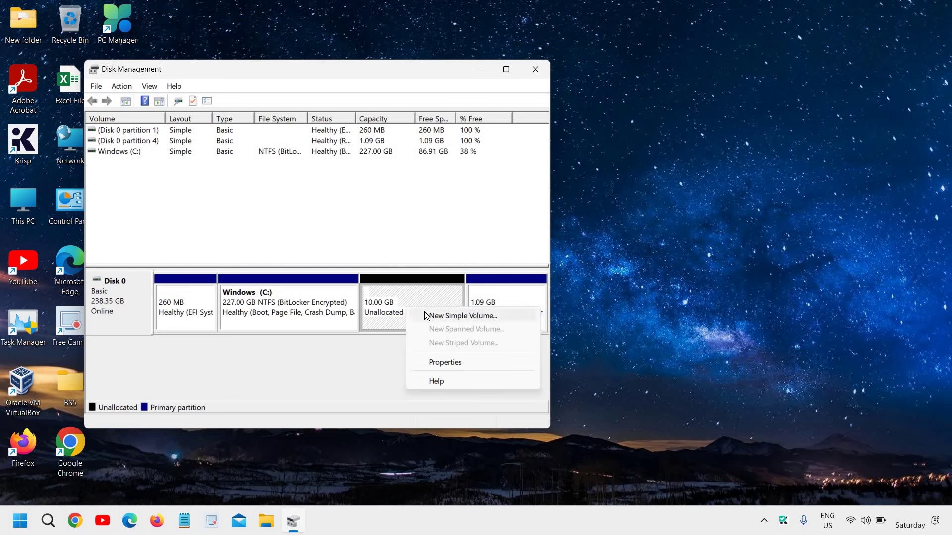
{"action": "left_click", "coordinate": [450, 320]}
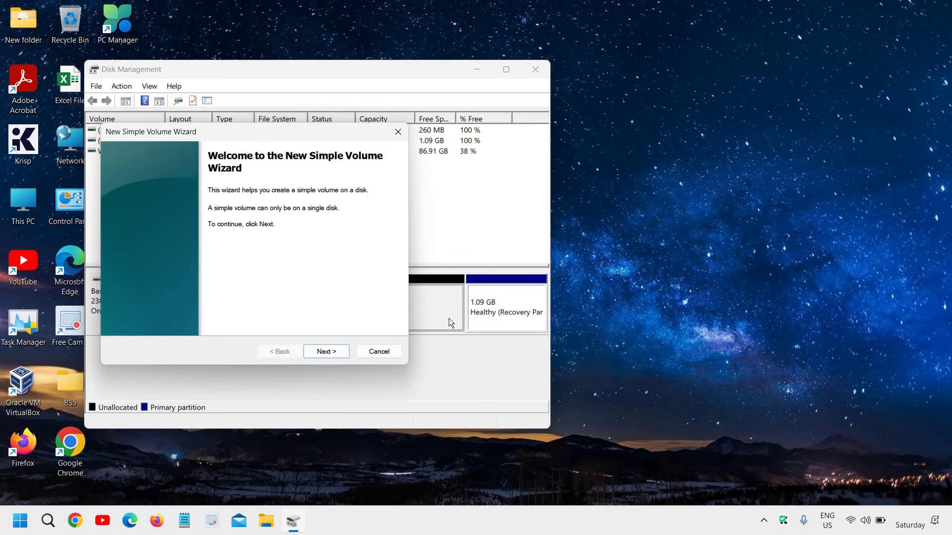
{"action": "left_click", "coordinate": [333, 351]}
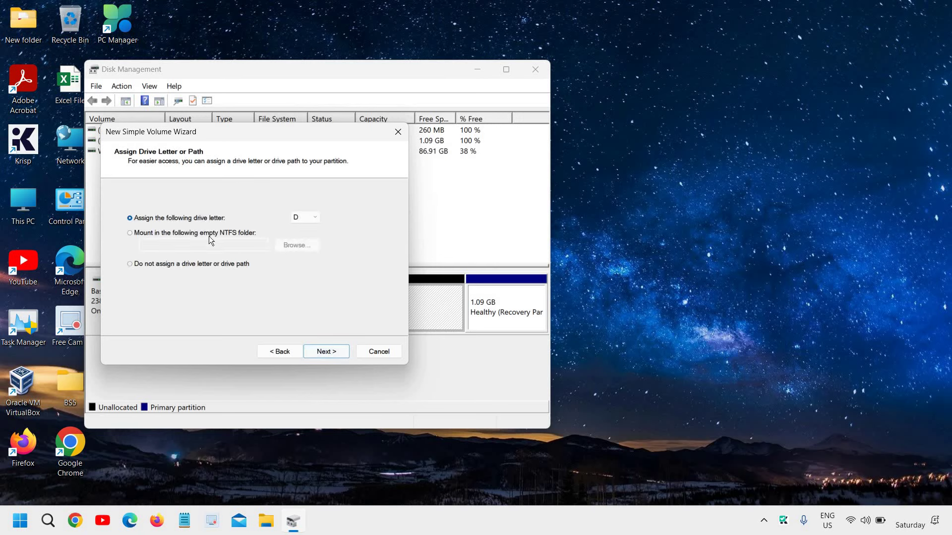
{"action": "left_click", "coordinate": [316, 219]}
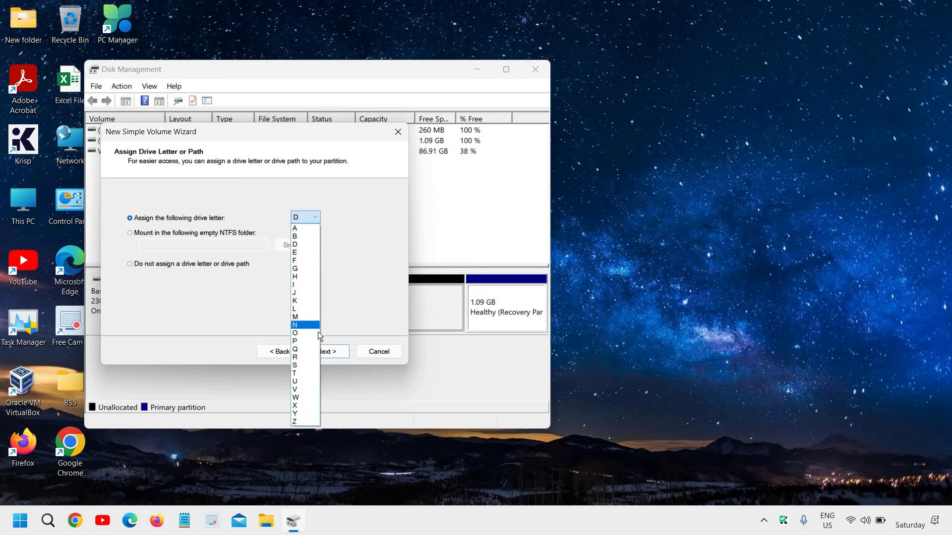
{"action": "left_click", "coordinate": [310, 243]}
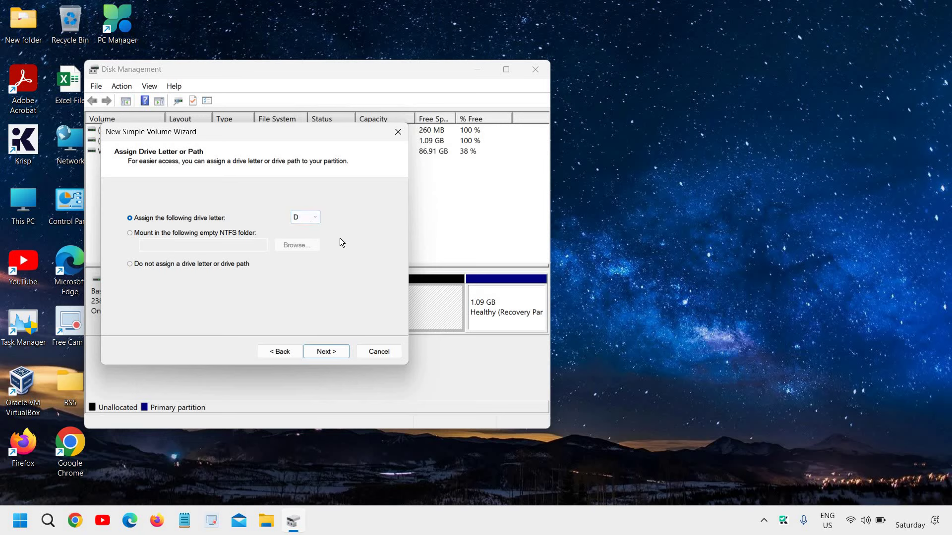
{"action": "left_click", "coordinate": [334, 353]}
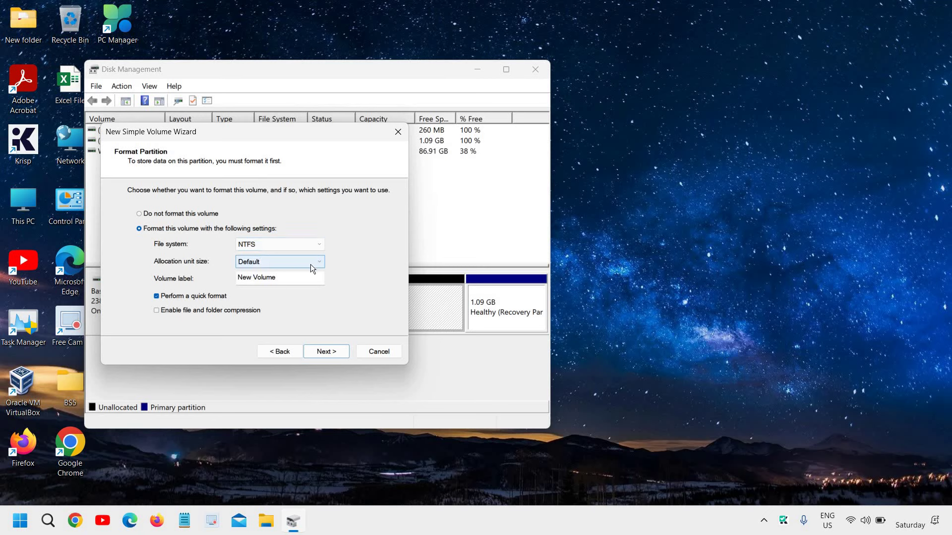
{"action": "left_click", "coordinate": [330, 351]}
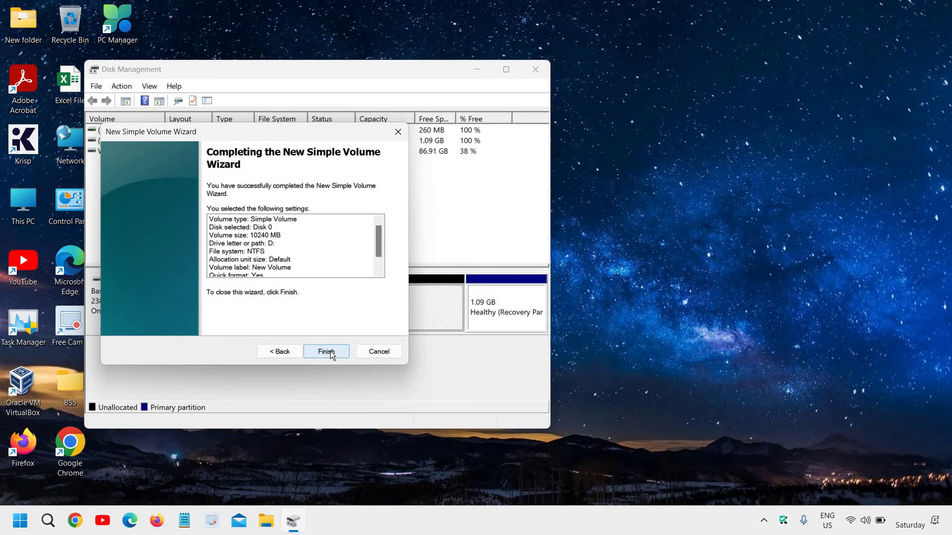
{"action": "left_click", "coordinate": [331, 351]}
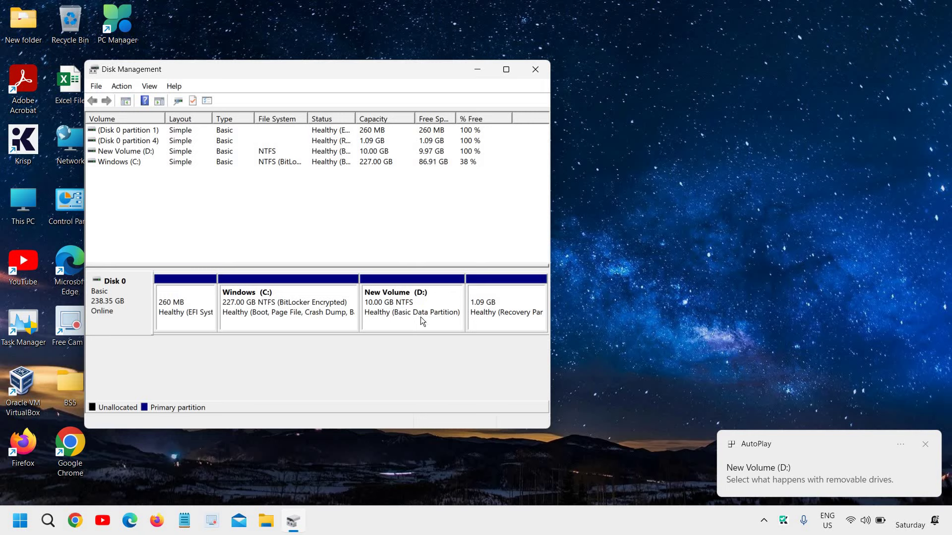
{"action": "left_click", "coordinate": [385, 314]}
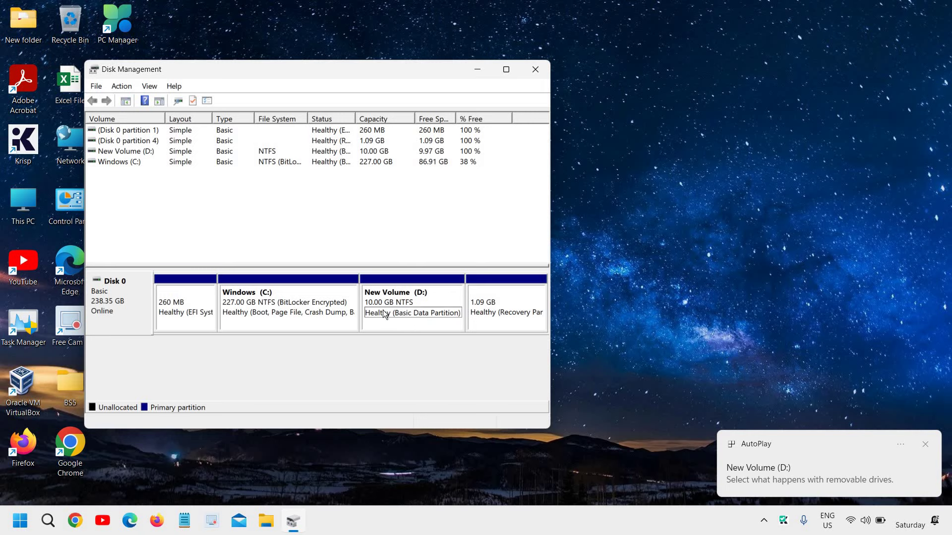
Step: Check under This PC in File Explorer that New Volume (D:) shows 9.96 GB free
{"action": "left_click", "coordinate": [268, 520]}
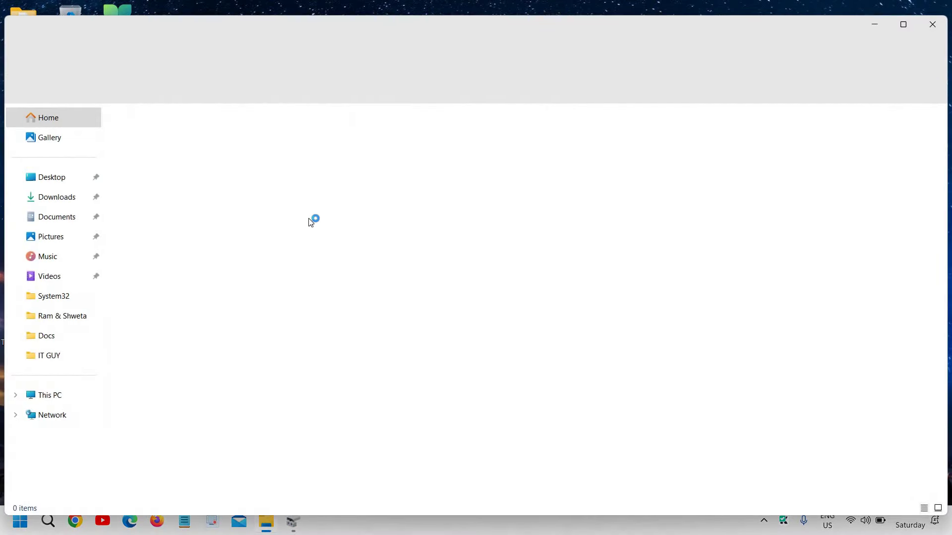
{"action": "left_click", "coordinate": [57, 395]}
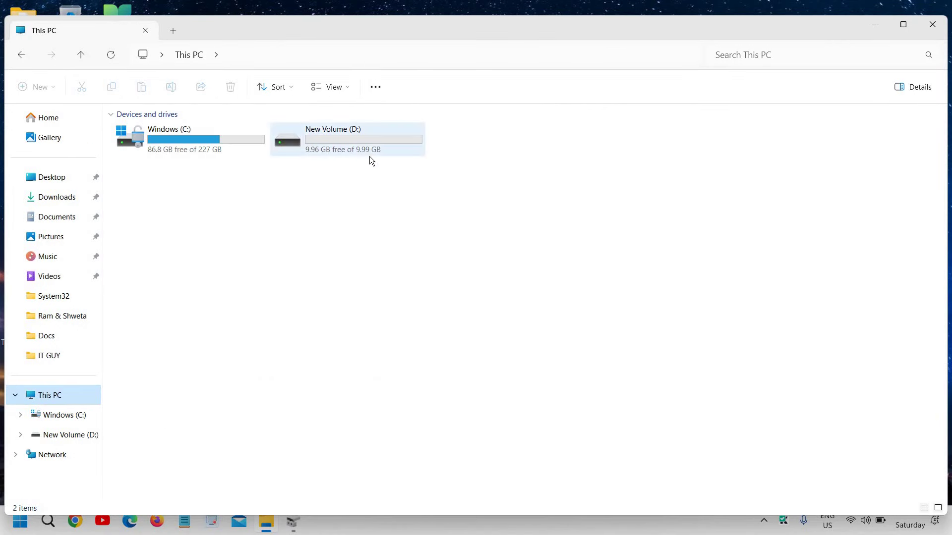
{"action": "left_click", "coordinate": [377, 149]}
{"action": "left_click", "coordinate": [317, 262]}
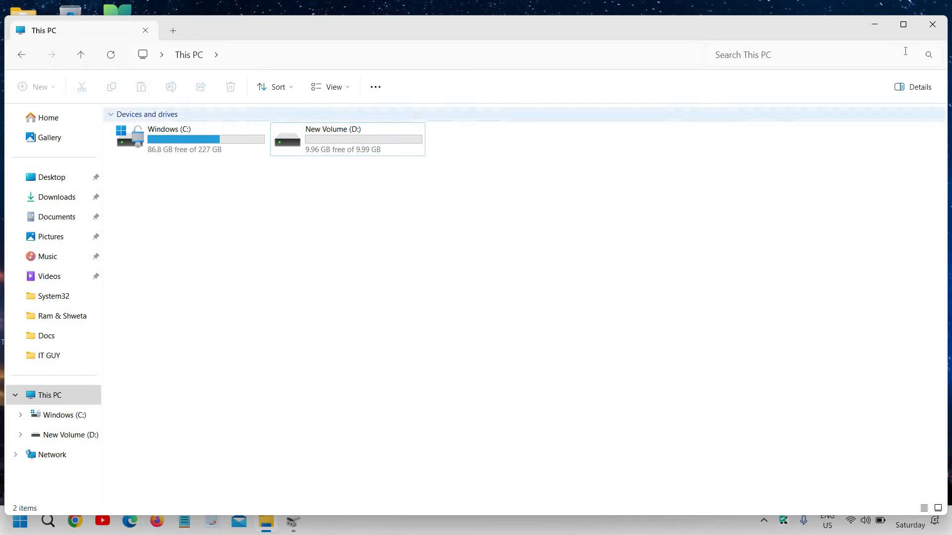
Step: Close both the File Explorer and Disk Management windows
{"action": "left_click", "coordinate": [932, 24]}
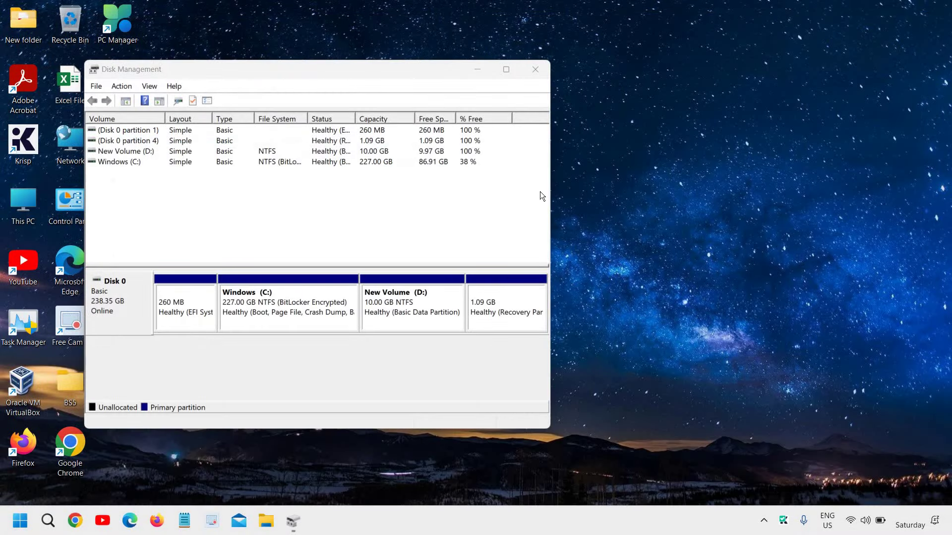
{"action": "left_click", "coordinate": [537, 69]}
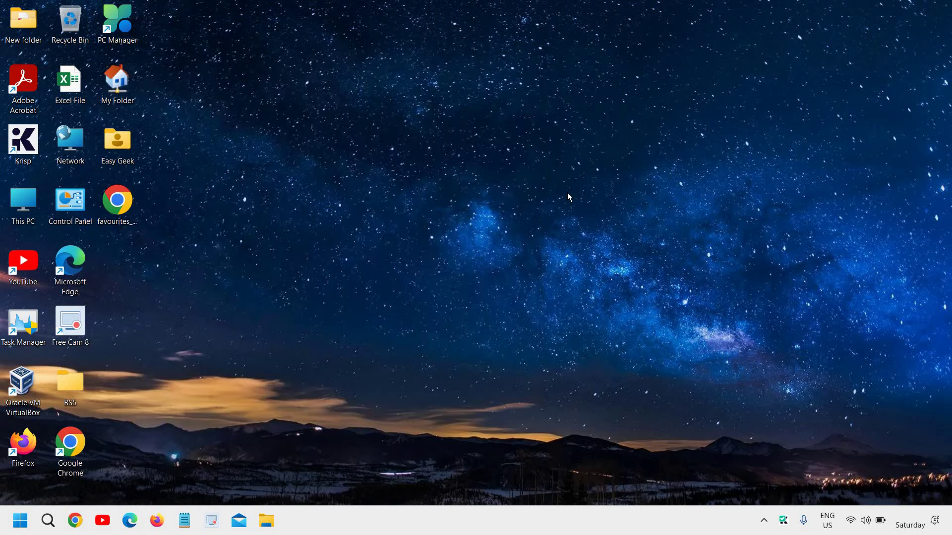